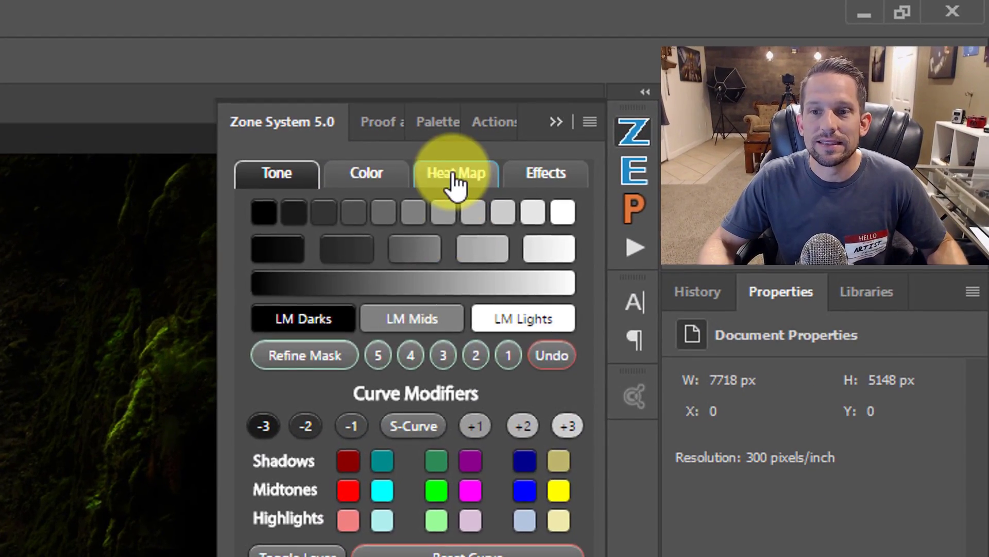
Step: Apply the 5 Tone Heat Map to the gorge photo, then collapse and reopen the Zone System panel
left_click(824, 54)
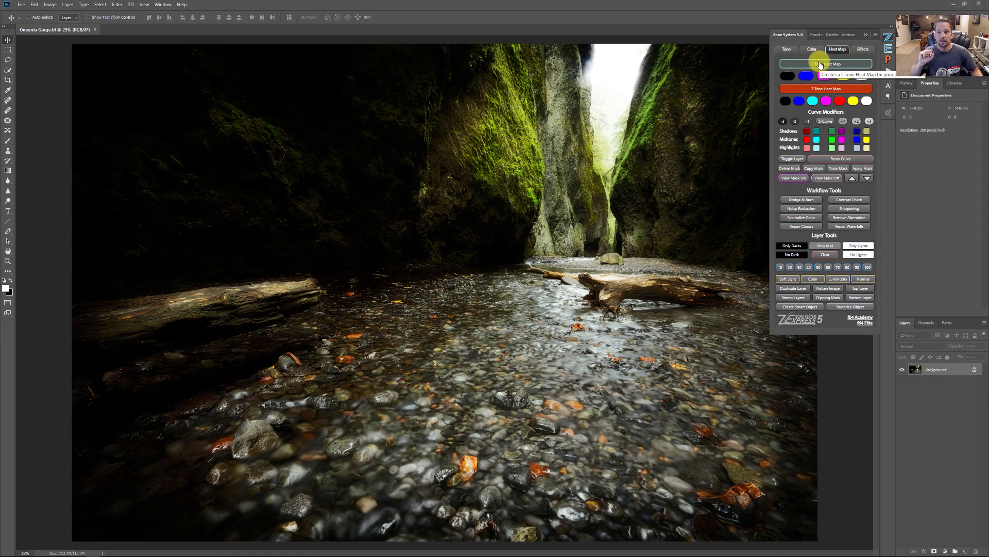
left_click(820, 65)
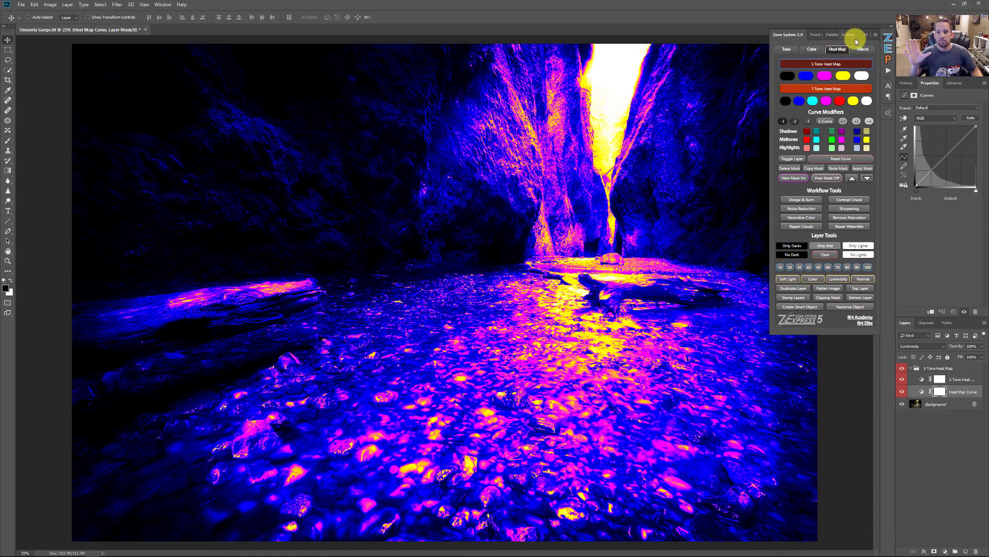
left_click(865, 35)
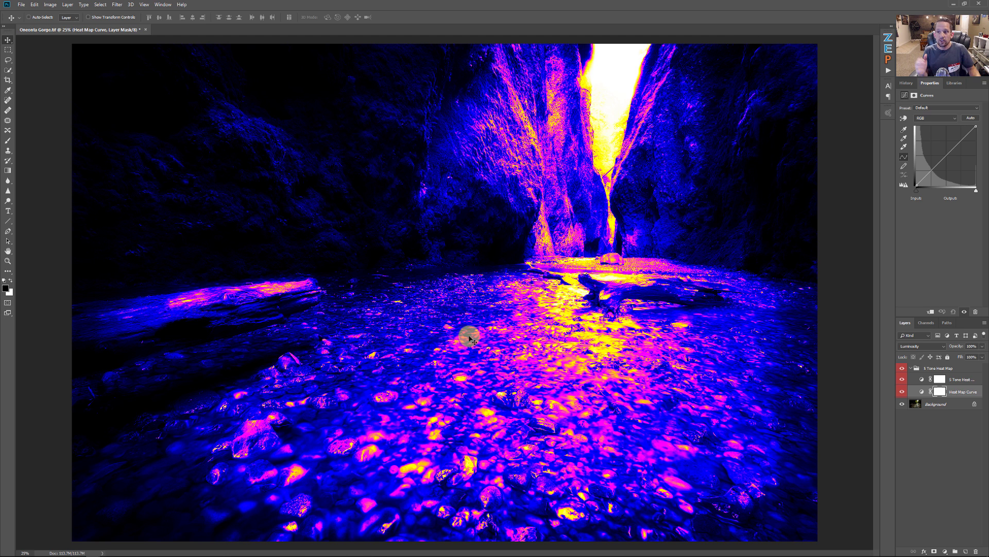
left_click(888, 37)
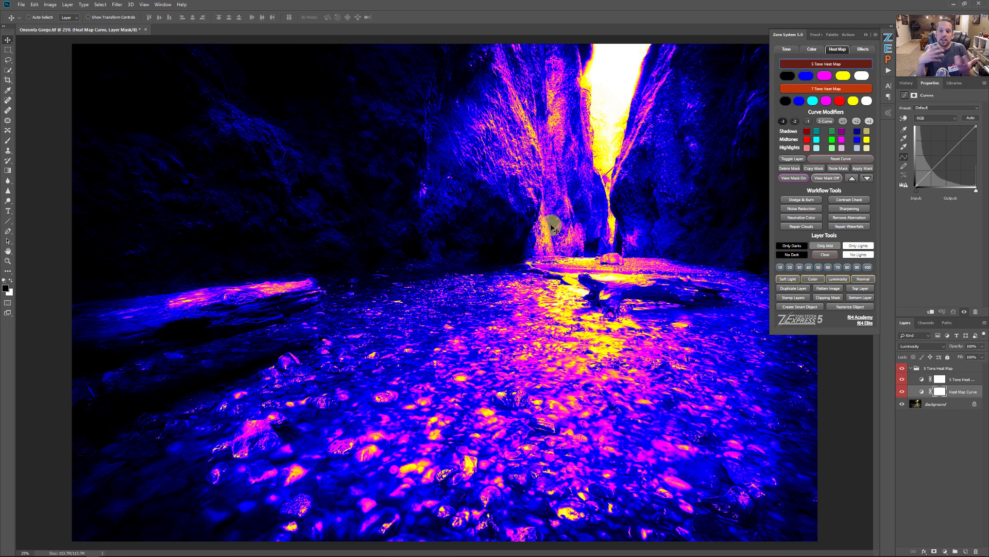
Step: Set Heat Map Curve points on-image to lift the shadows slightly and brighten the lower riverbed rocks
left_click(904, 119)
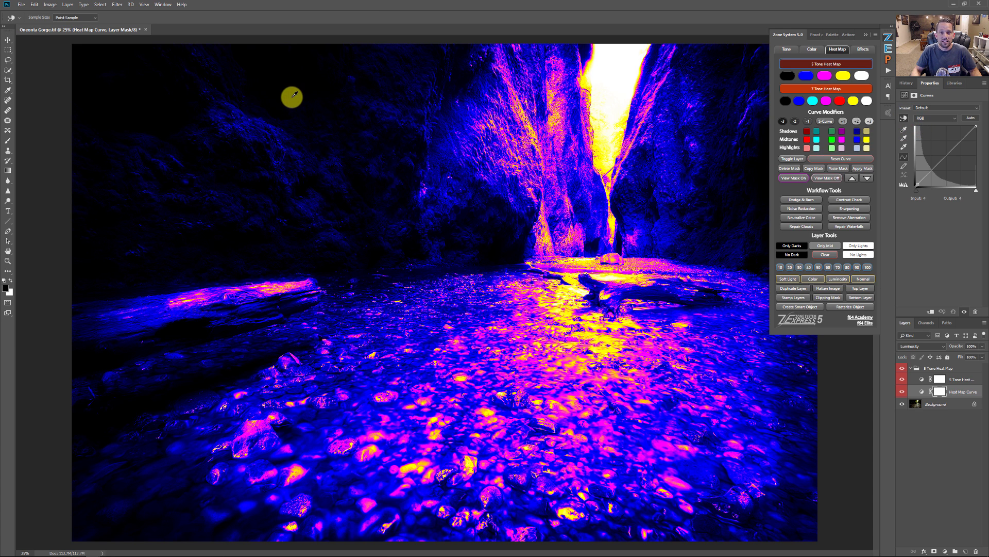
left_click_drag(294, 92, 289, 86)
left_click_drag(388, 114, 388, 122)
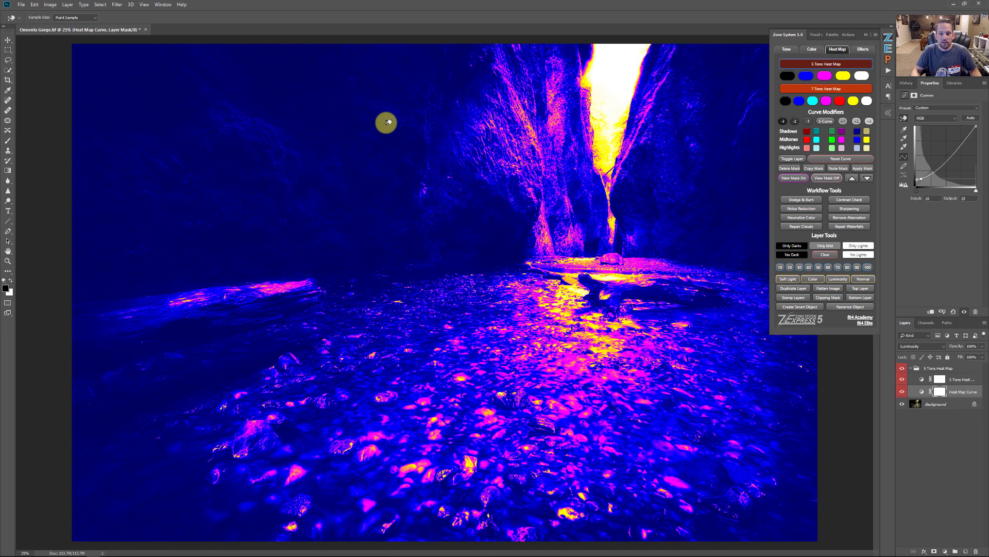
left_click_drag(577, 348, 571, 356)
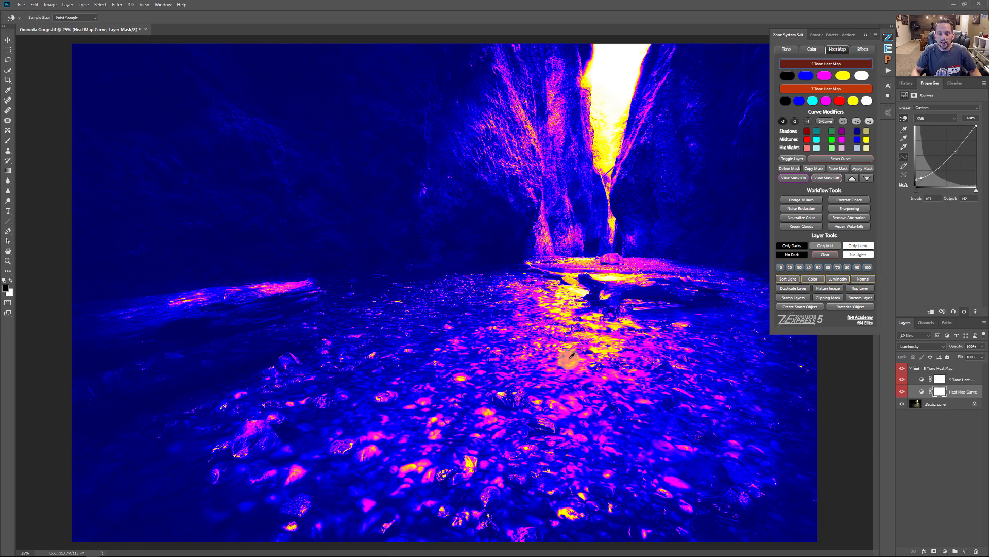
left_click(430, 460)
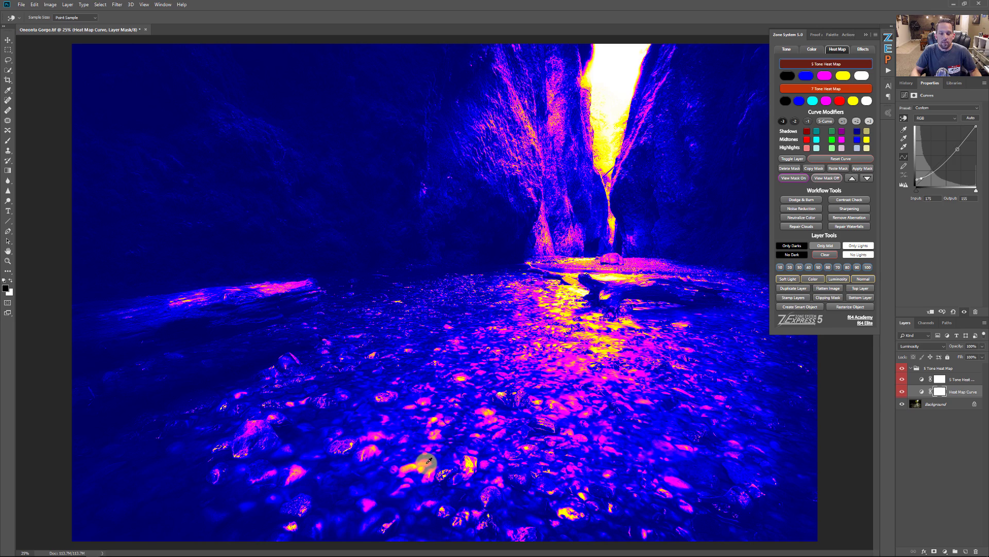
left_click_drag(429, 460, 431, 448)
Step: Compare the photo with and without the curve, then turn the heat map back on
left_click(902, 379)
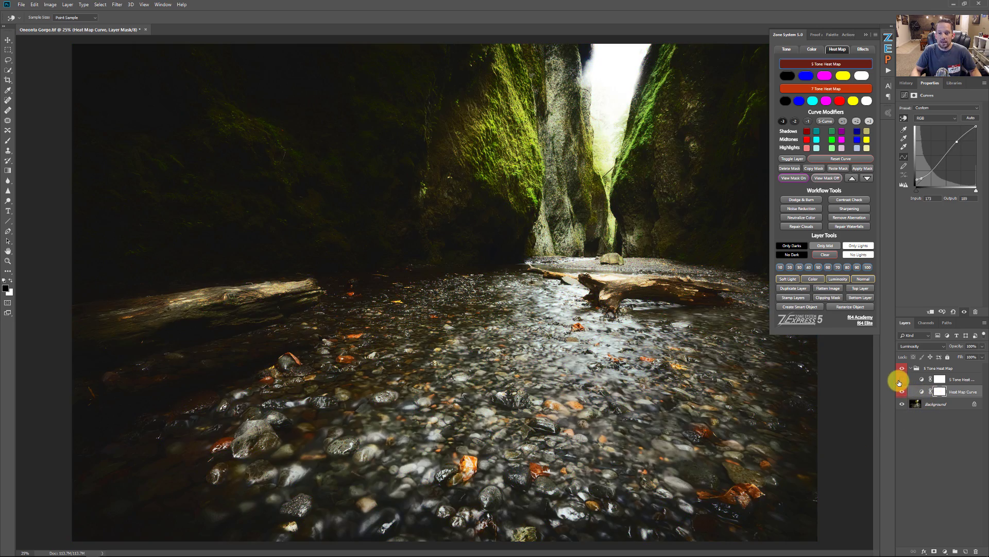
left_click(902, 391)
left_click(902, 391)
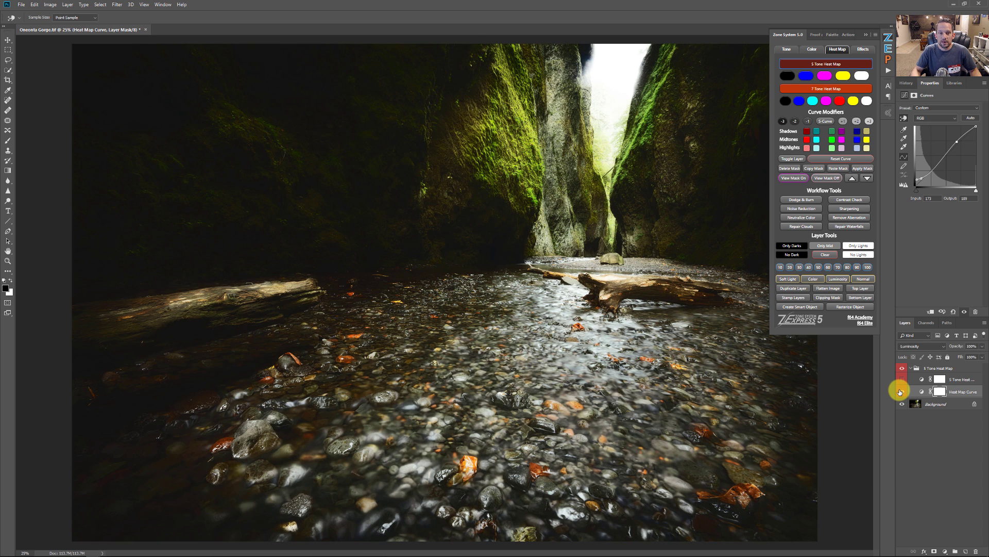
left_click(902, 392)
left_click(901, 391)
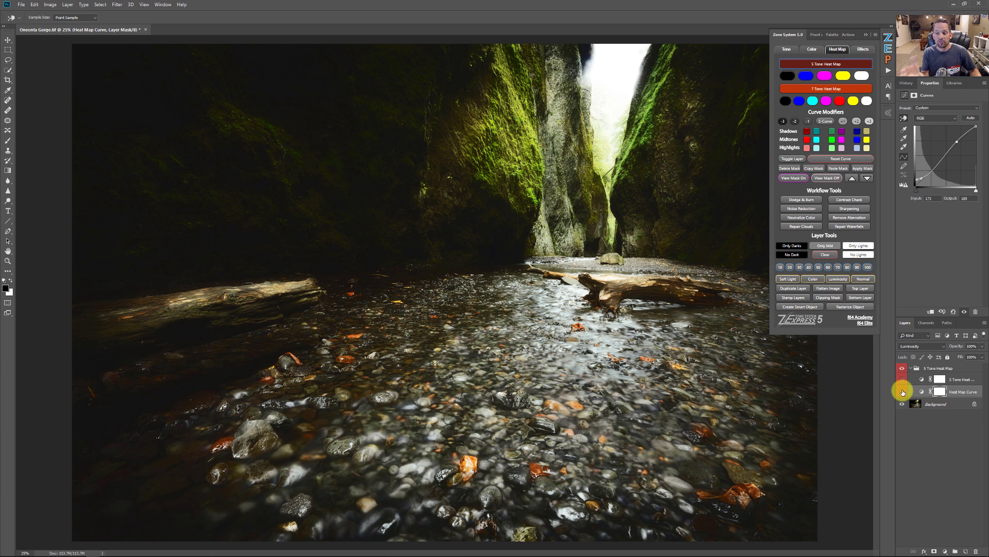
left_click(902, 391)
left_click(902, 391)
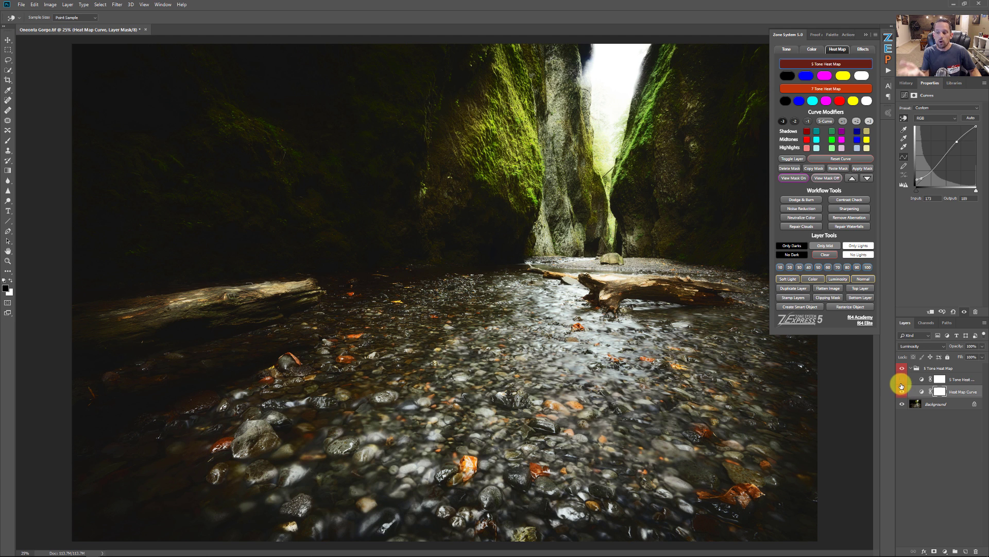
left_click(902, 380)
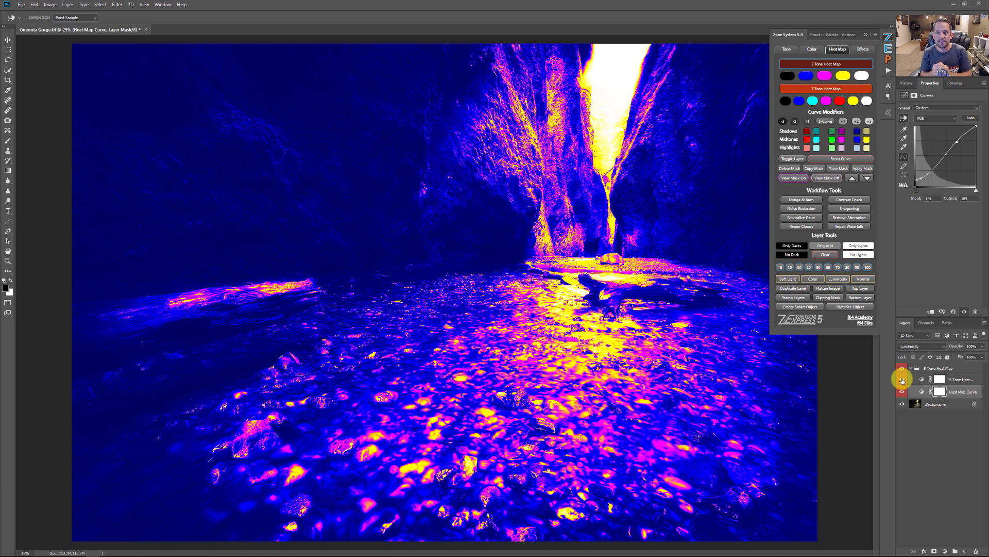
Step: Select the blue heat-map zones at Fuzziness 152 and raise the curve to brighten them
left_click(807, 76)
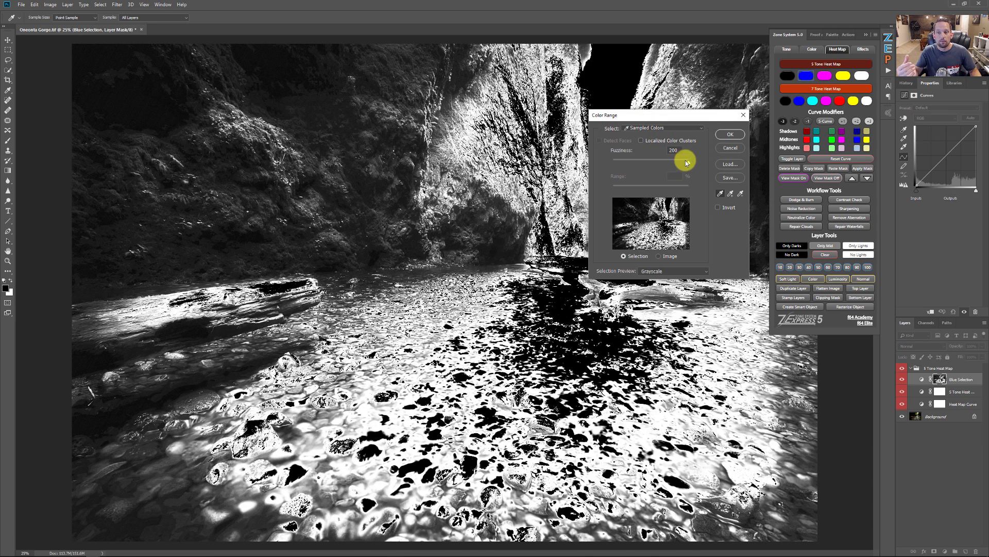
mouse_move(687, 161)
left_mouse_down()
mouse_move(669, 168)
mouse_move(702, 162)
left_mouse_up()
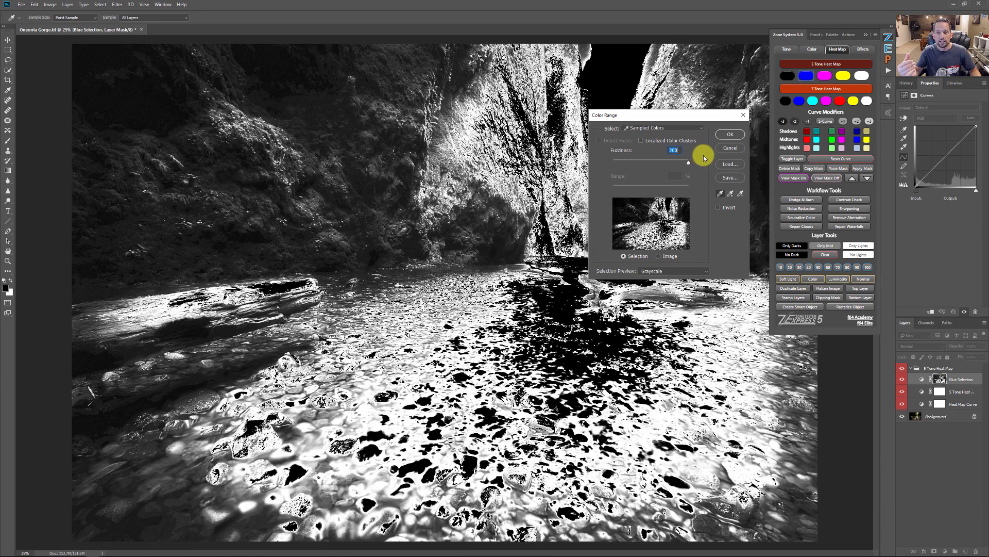
left_click(727, 135)
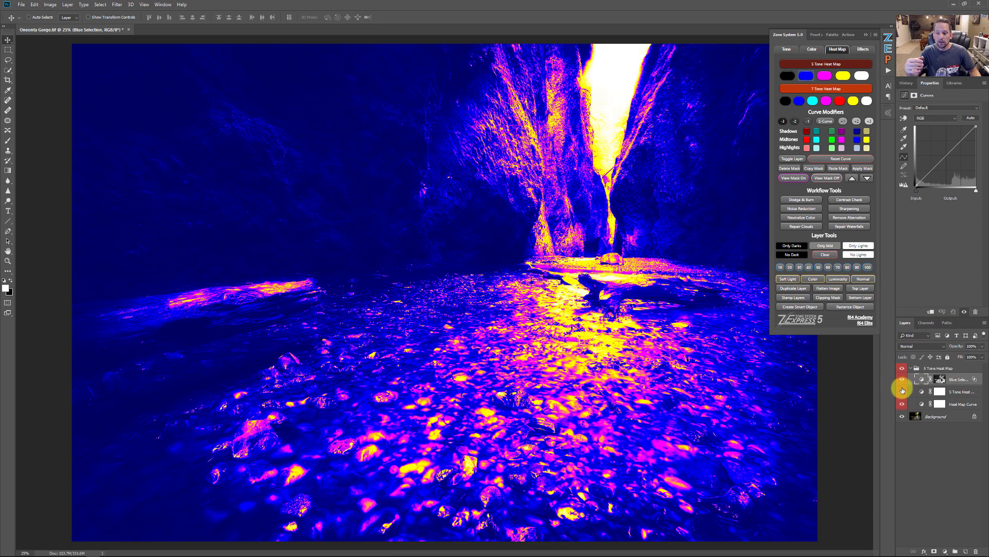
left_click(903, 399)
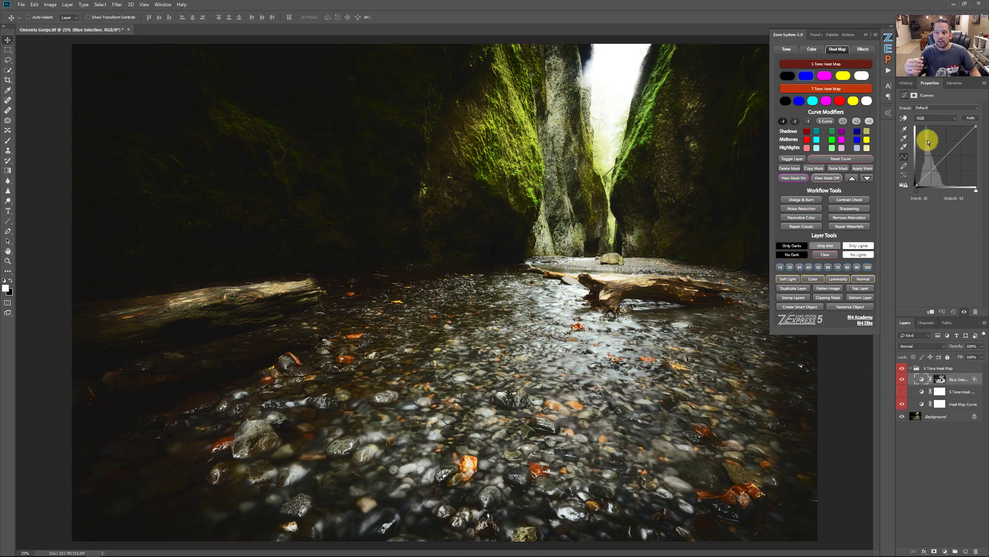
left_click_drag(936, 139, 927, 230)
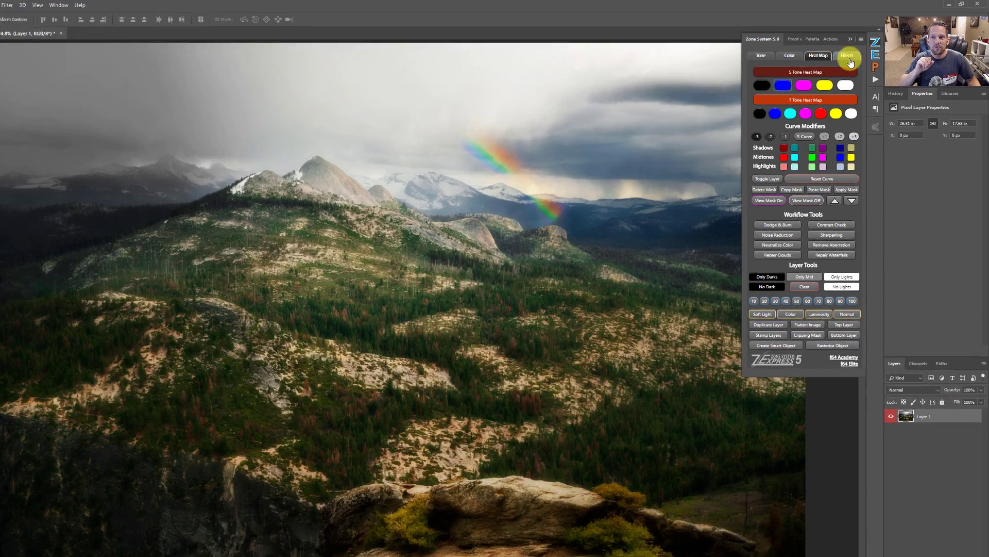
Step: Show the Zone System Effects options and zoom onto the forested slopes and ridge below the rainbow
left_click(863, 49)
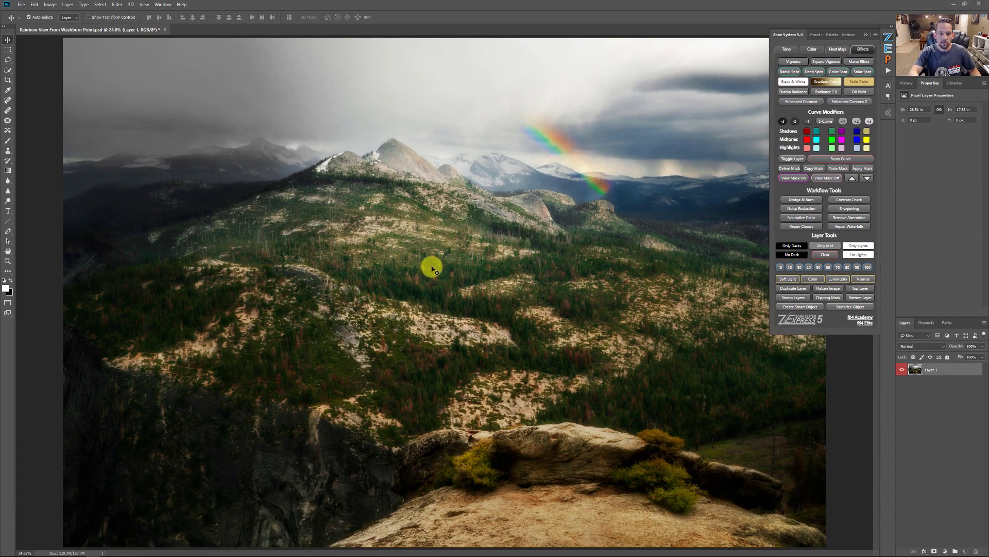
left_click_drag(437, 266, 364, 365)
left_click_drag(572, 171, 512, 259)
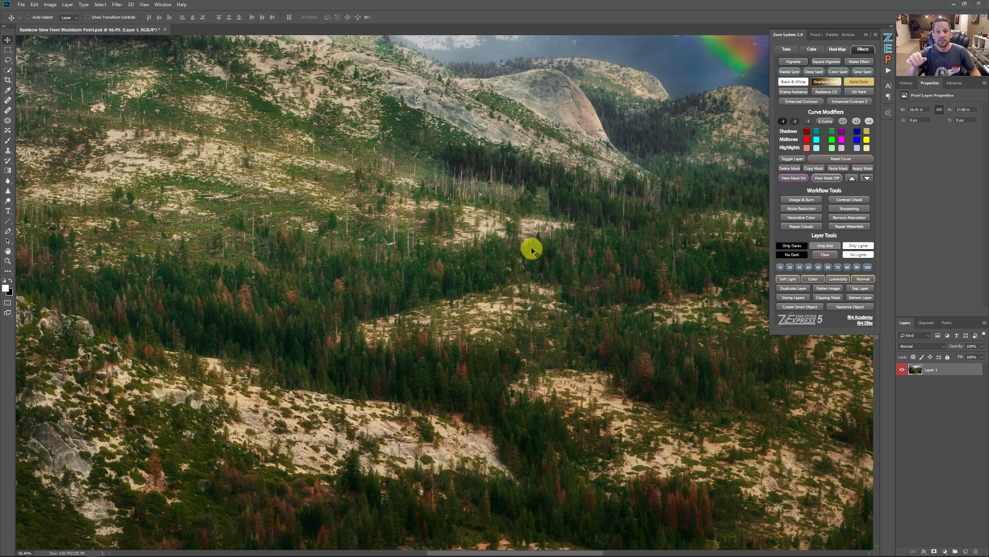
Step: Apply Enhanced Contrast II, continue past the message, and set High Pass radius to 7.0 pixels
left_click(844, 102)
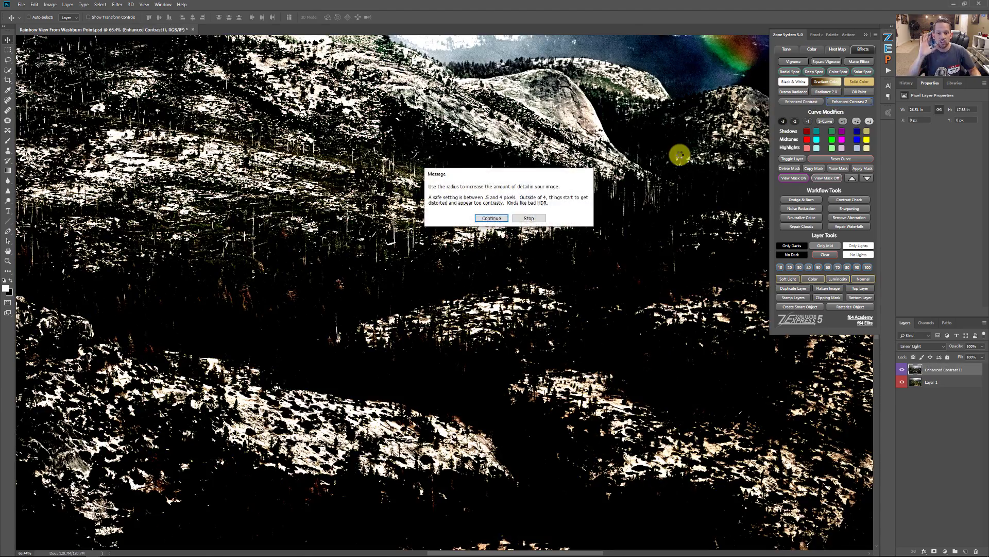
left_click(499, 218)
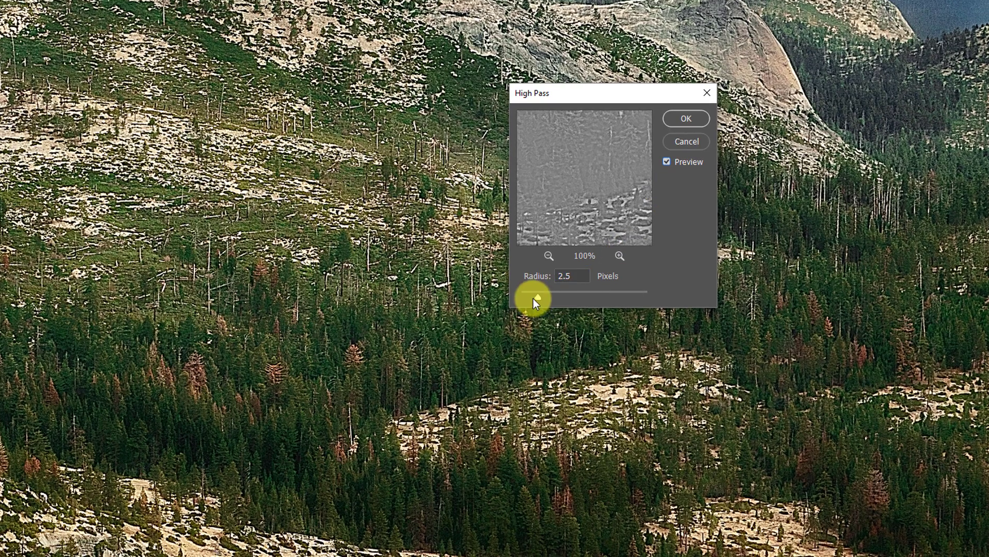
left_click(572, 275)
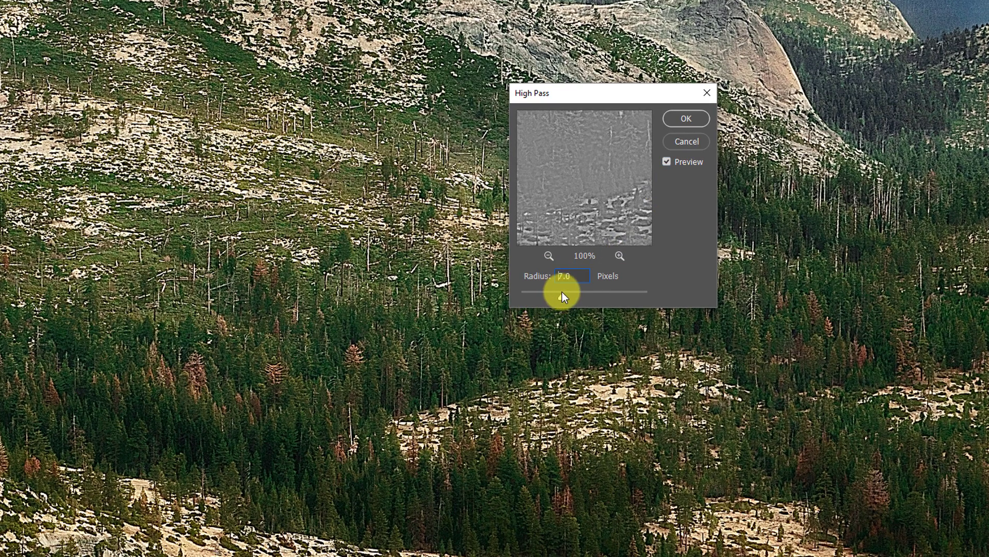
key("Tab")
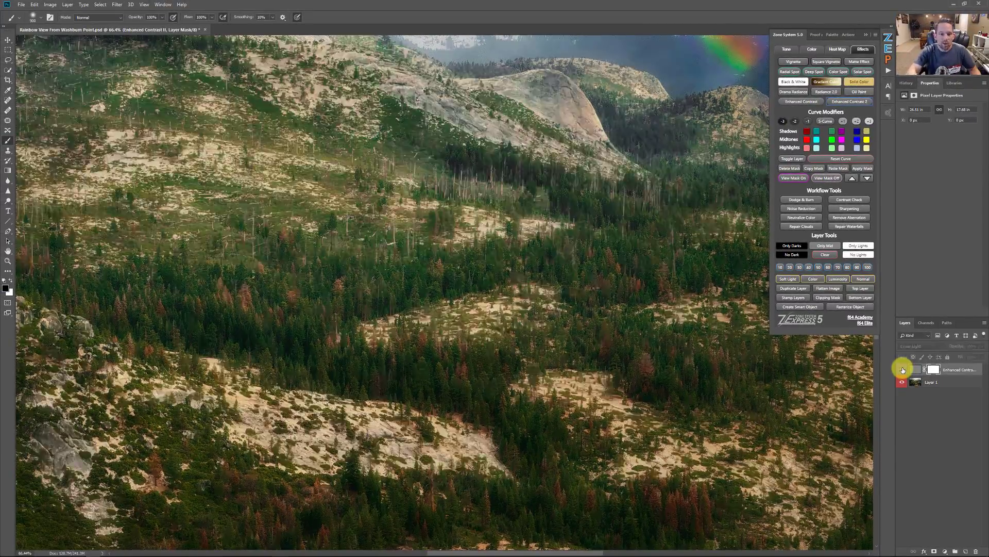
Step: Compare the photo with and without Enhanced Contrast II, then fit the landscape on screen
scroll(295, 319, "up", 1)
scroll(295, 319, "down", 1)
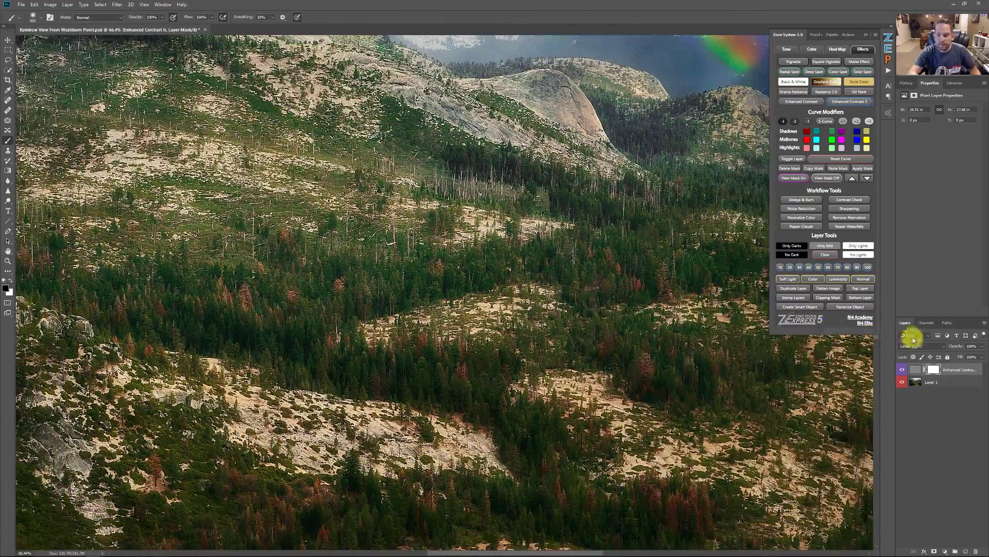
left_click(903, 370)
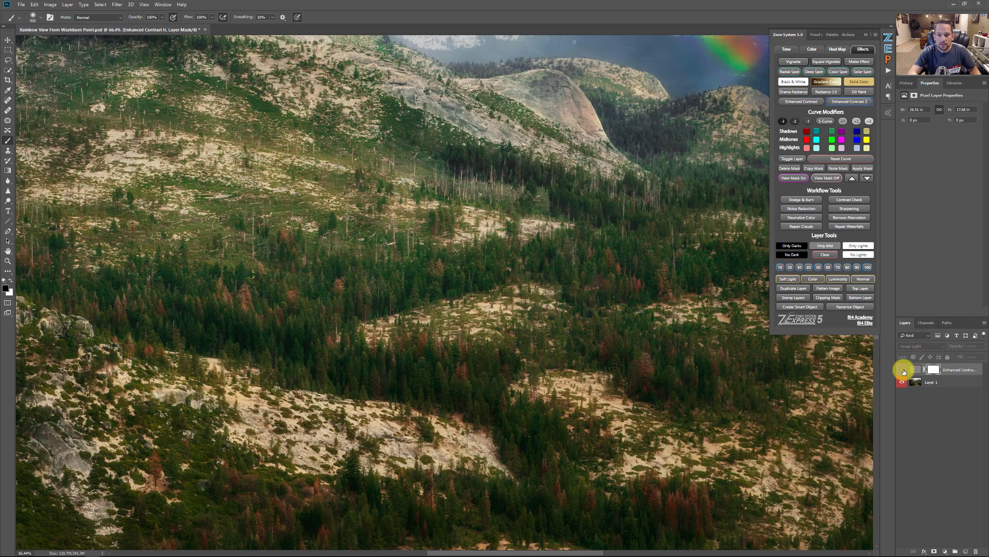
left_click(902, 370)
right_click(556, 267)
left_click(556, 268)
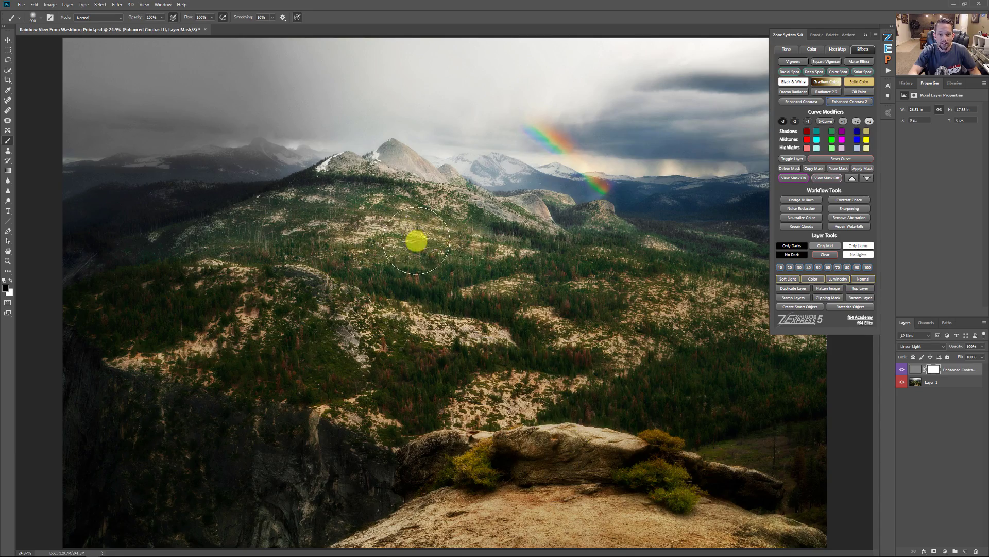
Step: Lower the Enhanced Contrast II layer's fill to about 61% and select its mask
mouse_move(438, 215)
left_mouse_down()
mouse_move(495, 241)
mouse_move(482, 234)
left_mouse_up()
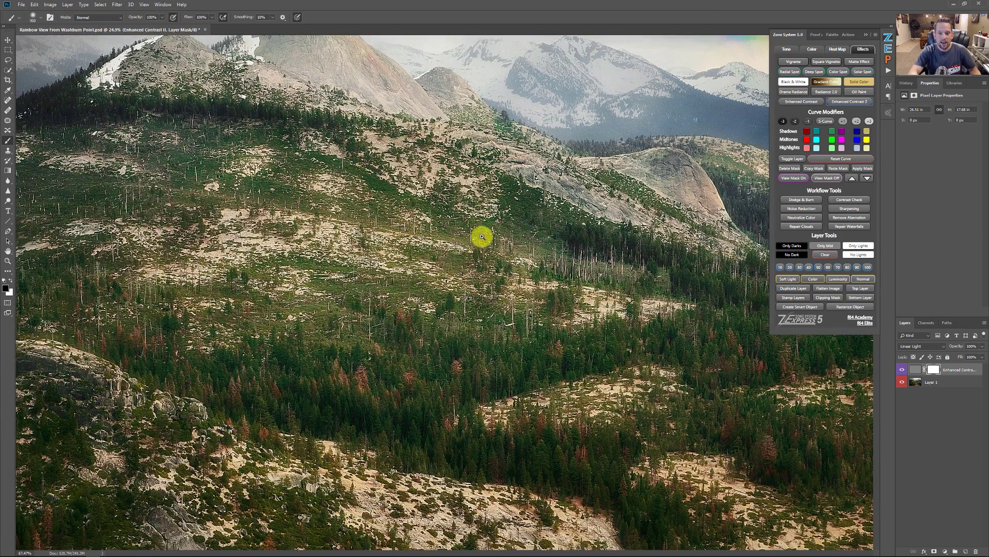
left_click(902, 369)
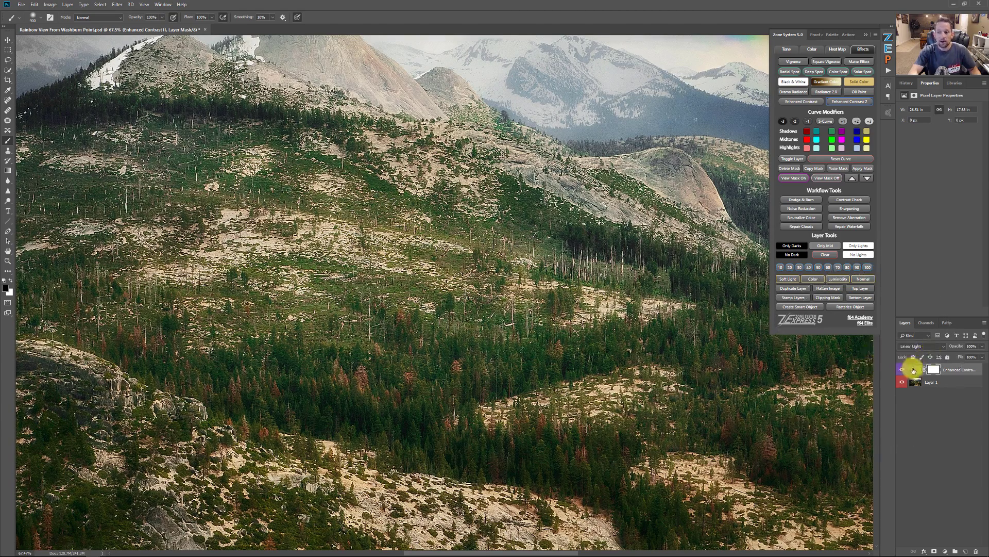
left_click(914, 370)
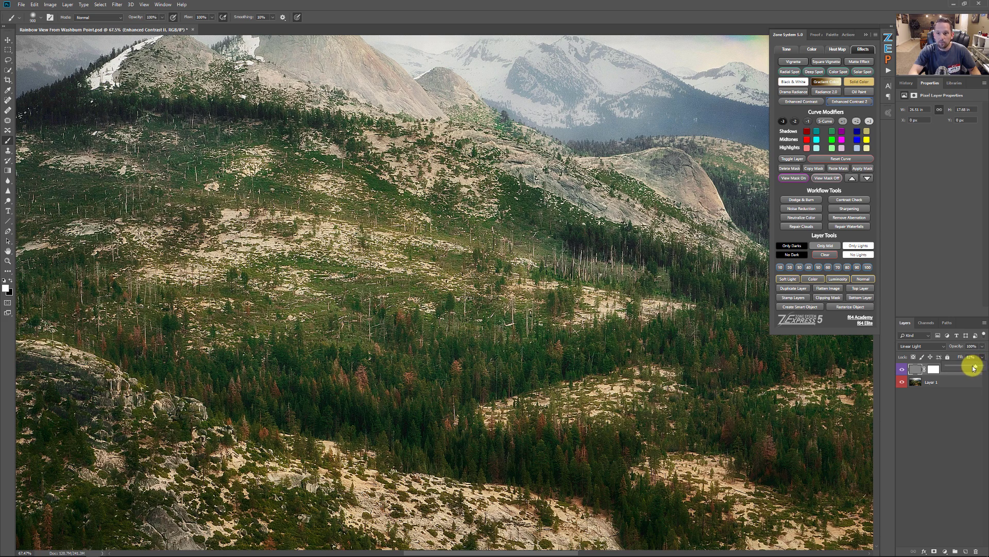
left_click_drag(742, 100, 736, 136)
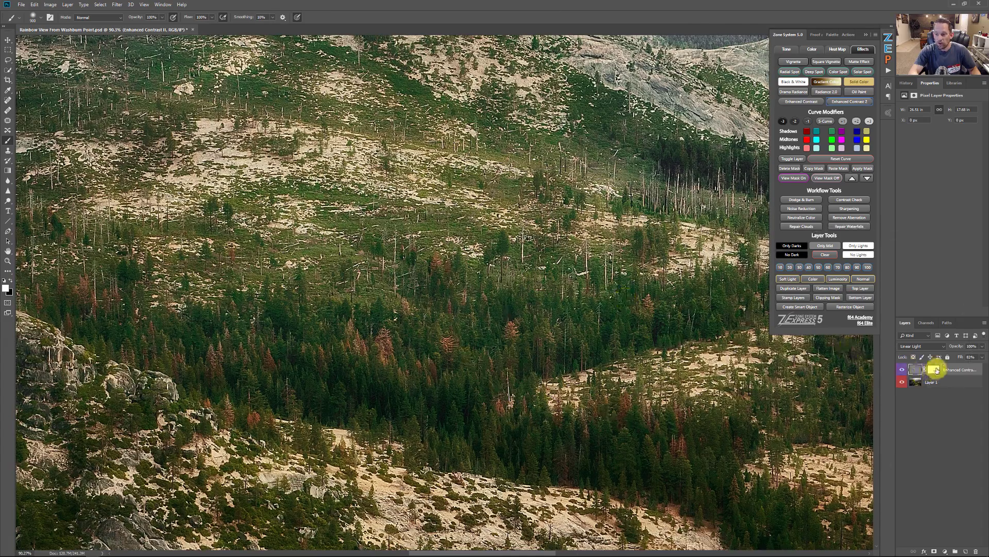
left_click(934, 369)
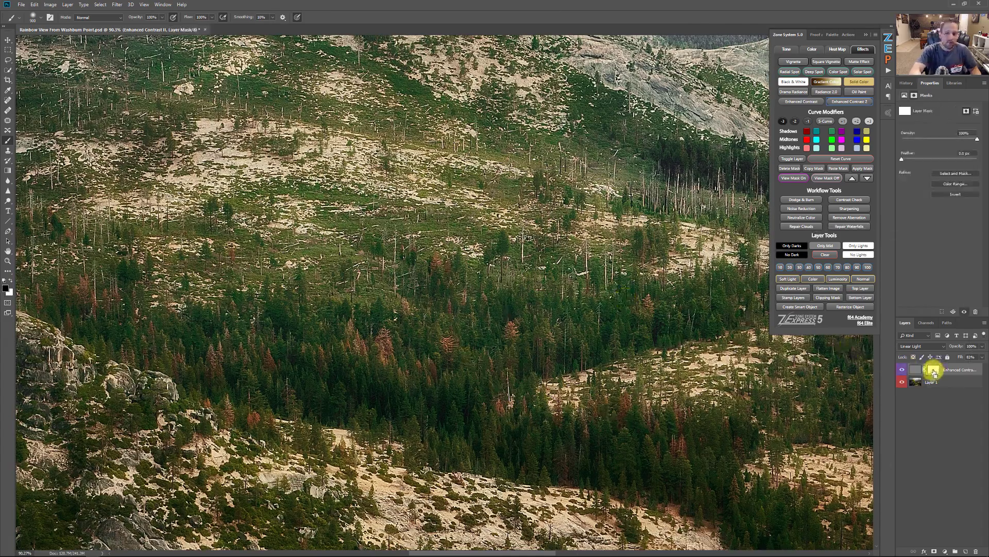
Step: Invert the mask to black, shrink the brush, and paint the effect onto the forested slopes and foreground rock
key("ctrl+i")
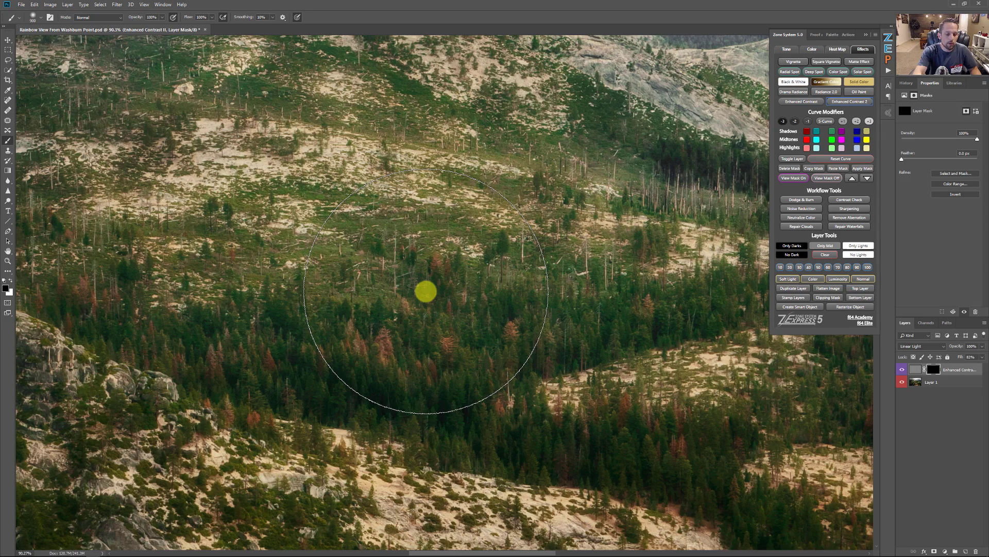
key("bracketleft")
key("bracketleft")
key("bracketleft")
key("bracketleft")
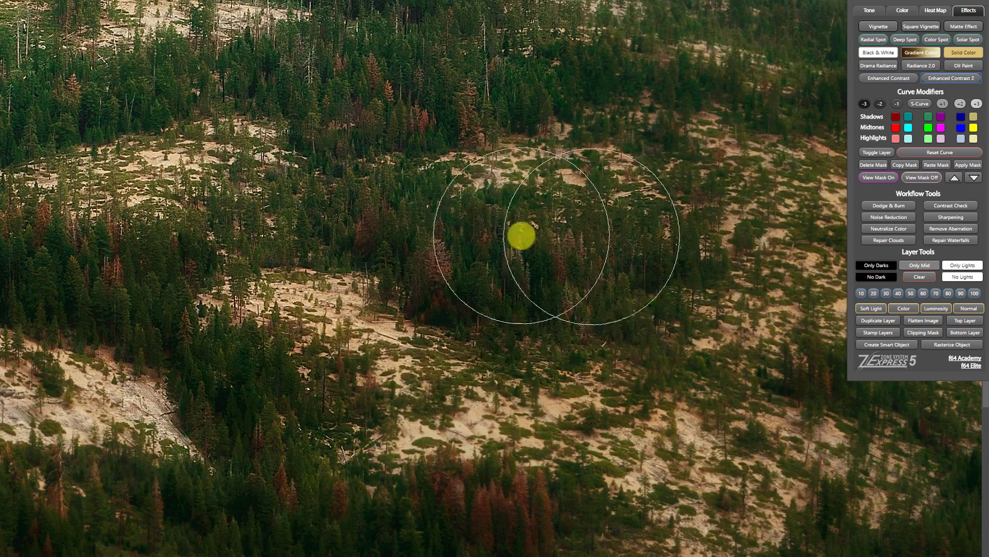
mouse_move(521, 236)
left_mouse_down()
mouse_move(493, 216)
mouse_move(279, 331)
mouse_move(145, 135)
left_mouse_up()
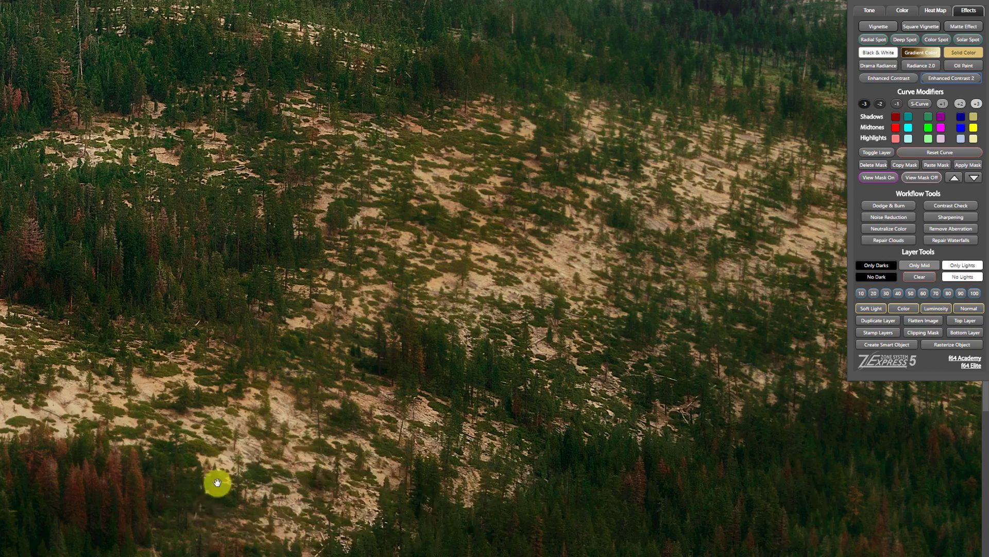
left_click_drag(217, 483, 539, 437)
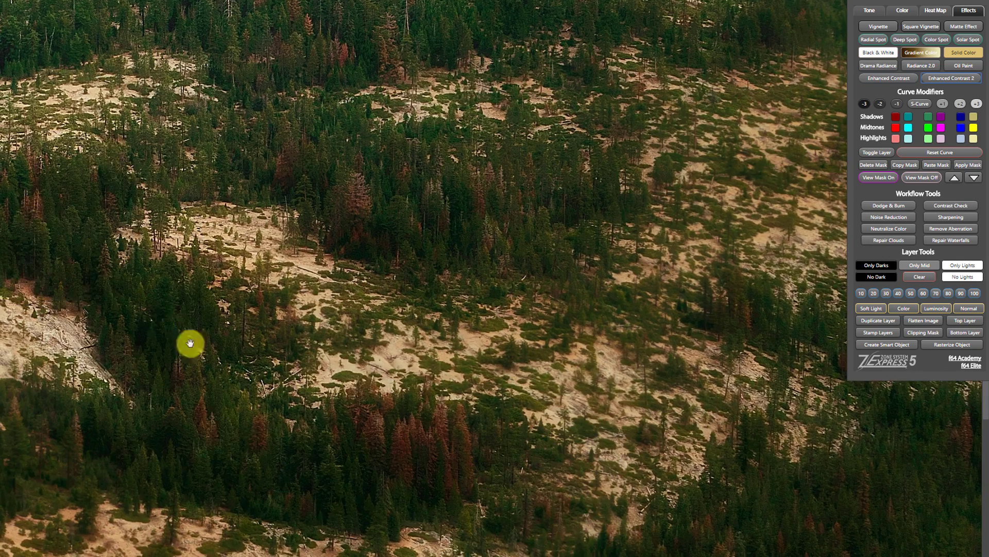
left_click_drag(190, 343, 576, 320)
left_click_drag(82, 310, 360, 331)
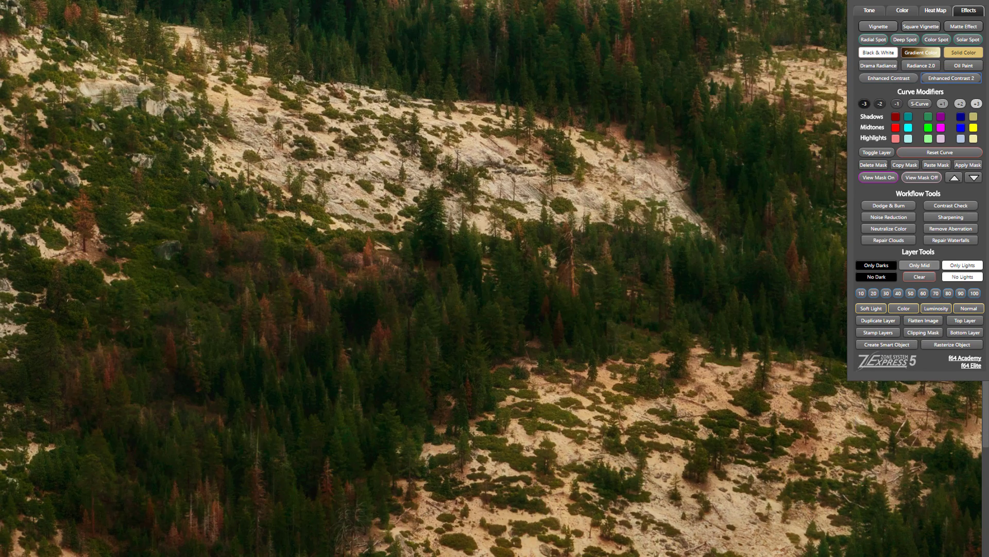
left_click_drag(400, 535, 288, 502)
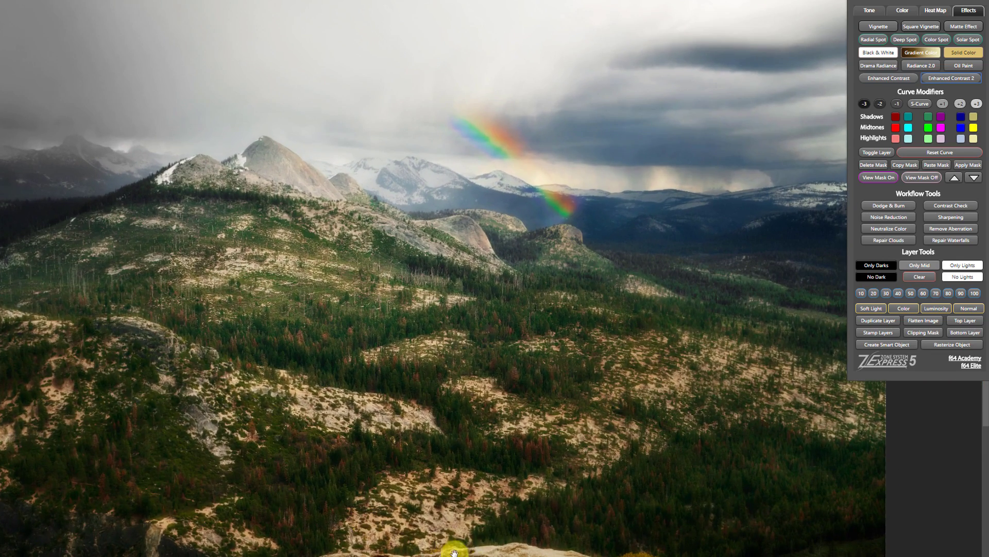
left_click_drag(454, 552, 455, 551)
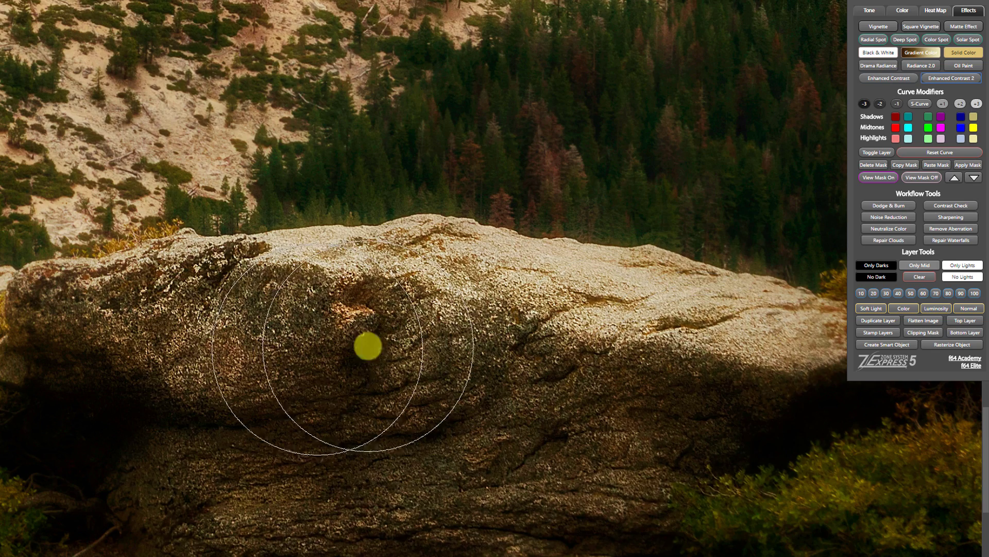
scroll(459, 347, "down", 3)
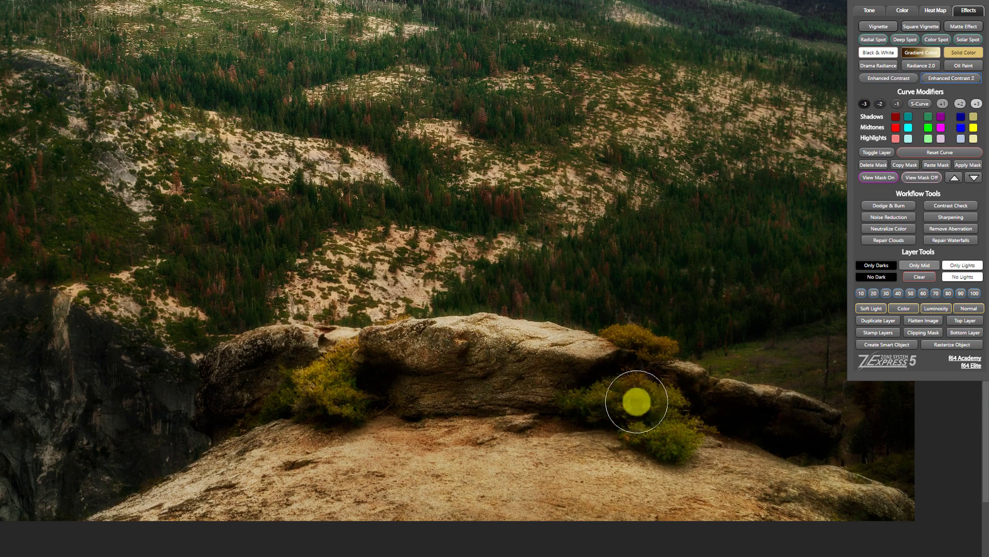